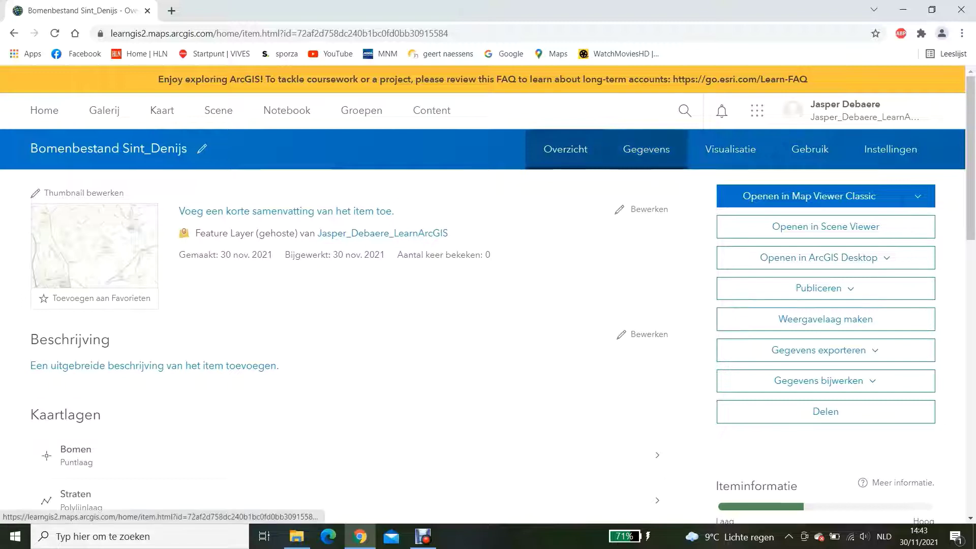
# Open the data of the Bomen layer and show its list of fields
pyautogui.click(646, 149)
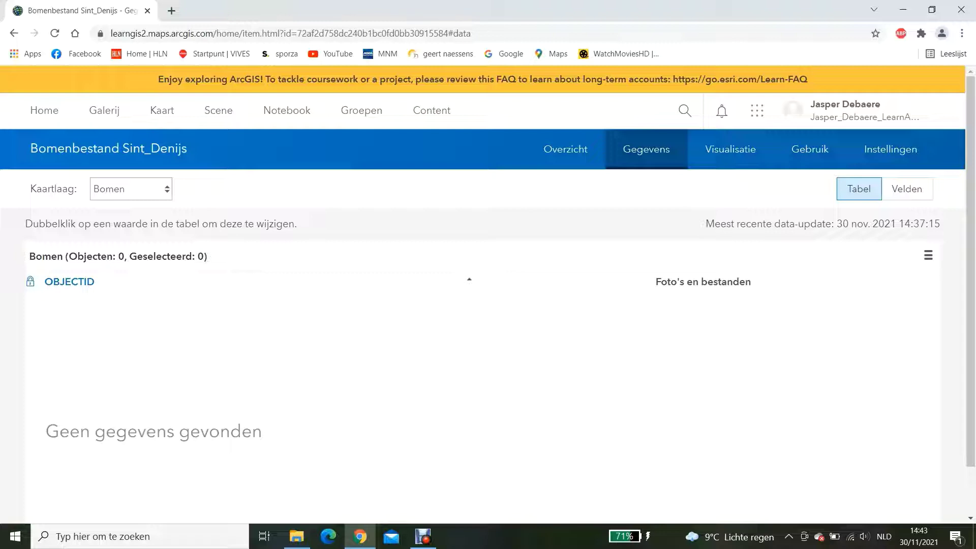
pyautogui.click(906, 189)
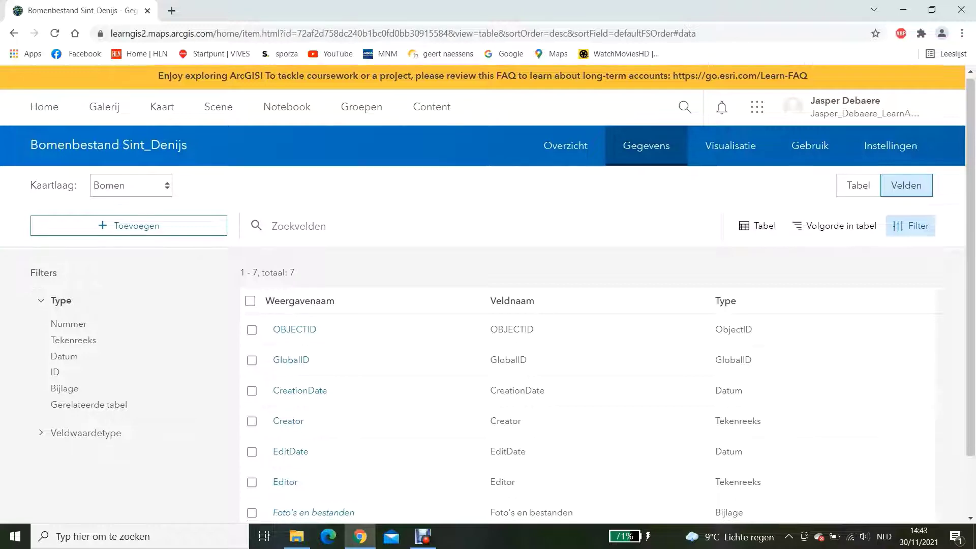
pyautogui.scroll(-2, 488, 295)
pyautogui.scroll(2, 488, 294)
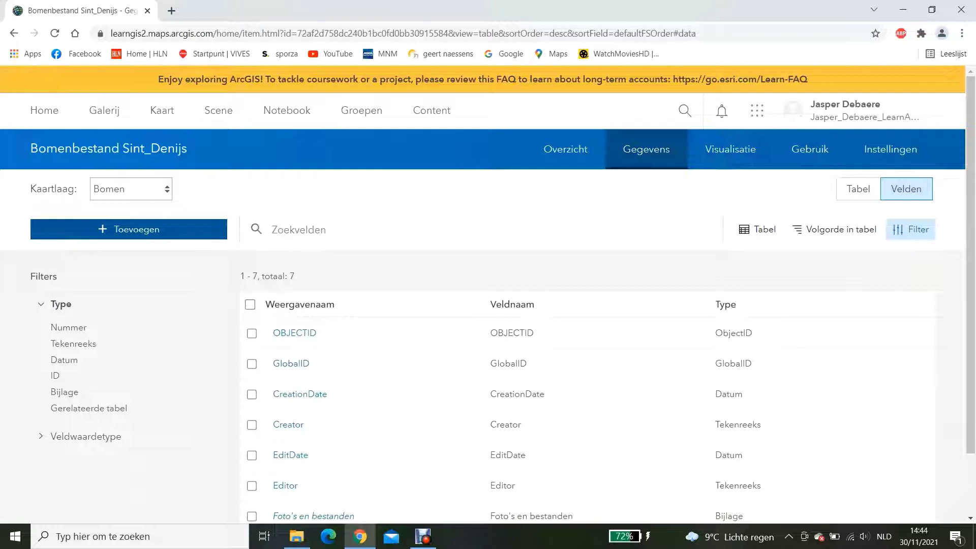
# Add a Tekenreeks field to the Bomen layer with Bodembedekking as both field name and display name
pyautogui.click(128, 229)
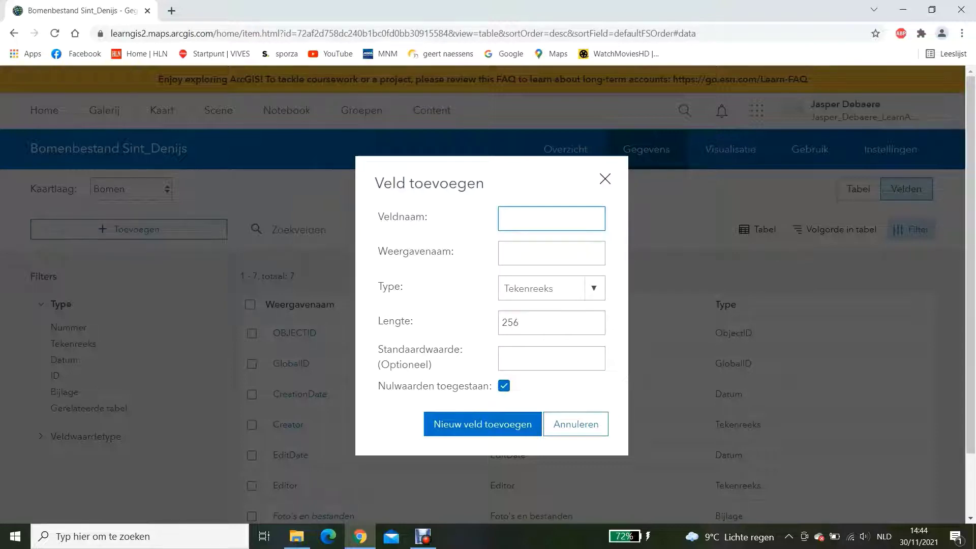
pyautogui.write('Bodembedekking')
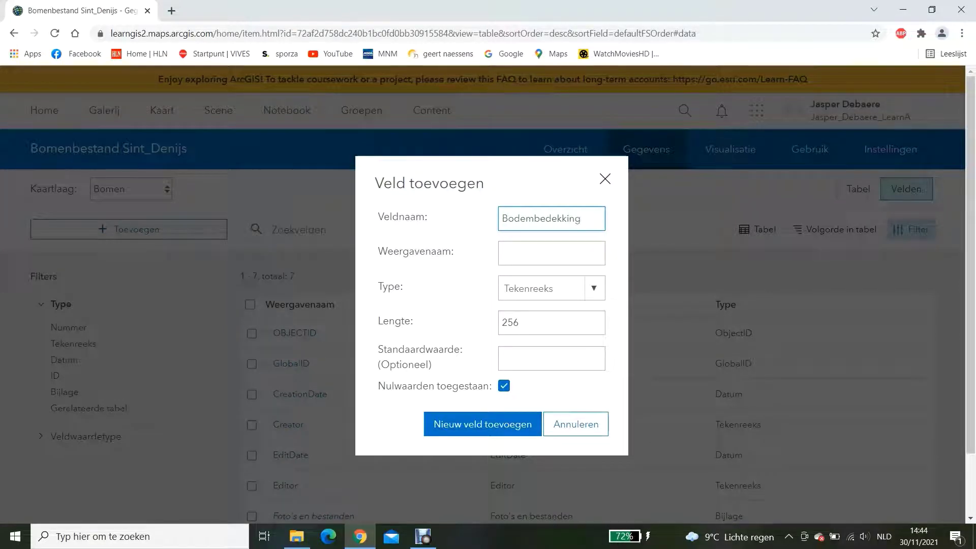
pyautogui.click(551, 253)
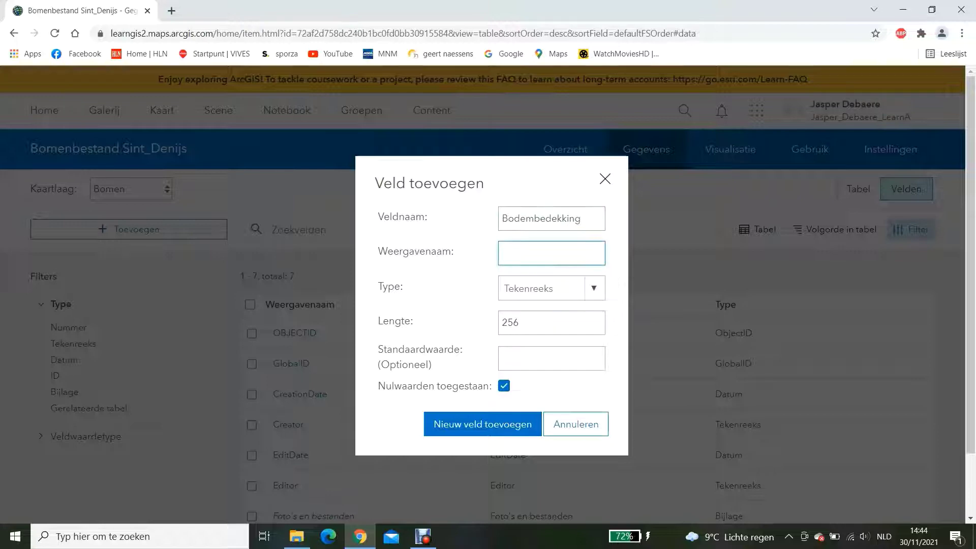
pyautogui.write('Bodembedekking')
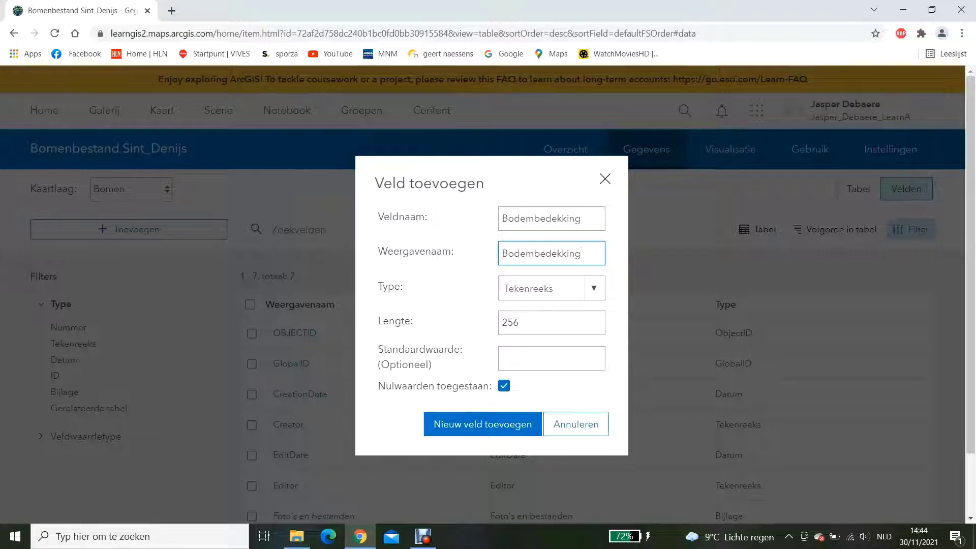
pyautogui.click(593, 288)
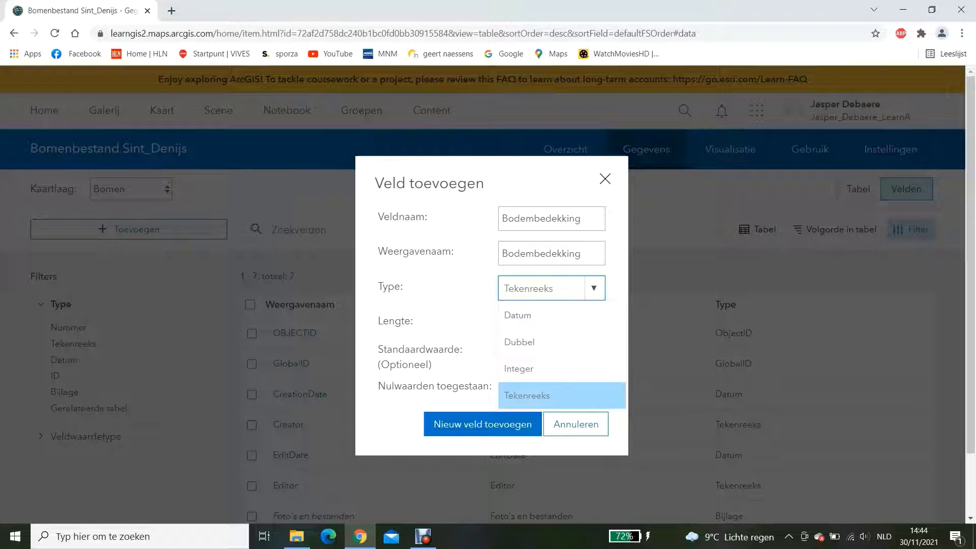
pyautogui.press('Escape')
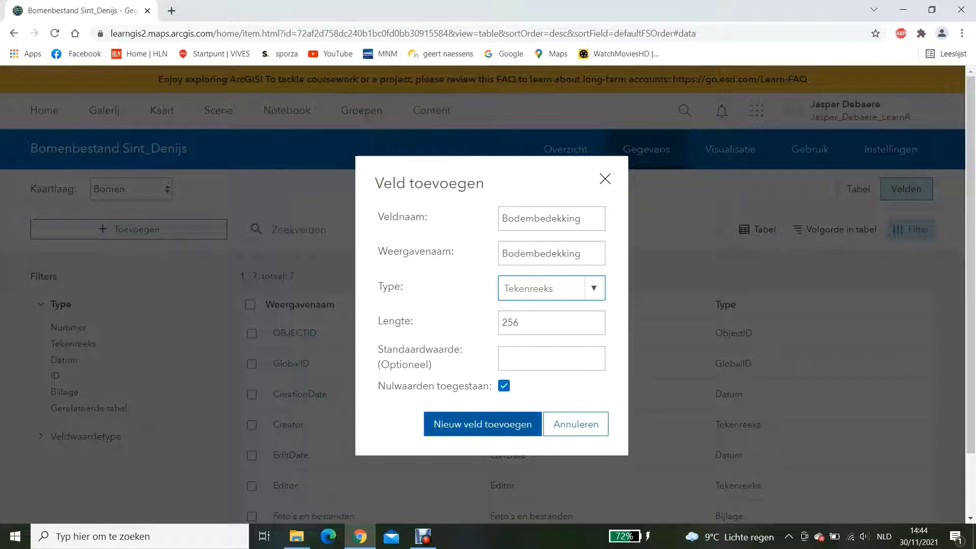
pyautogui.click(482, 424)
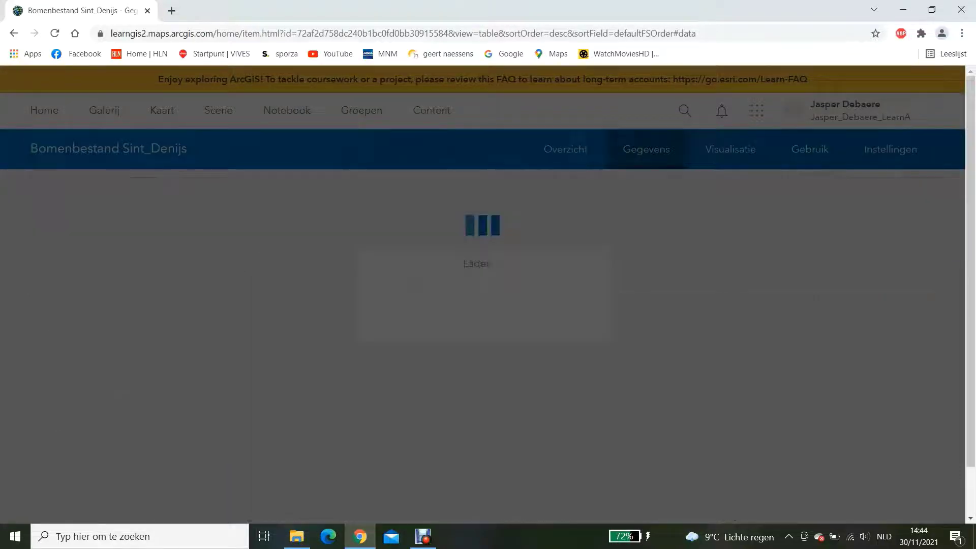
pyautogui.scroll(-2, 310, 412)
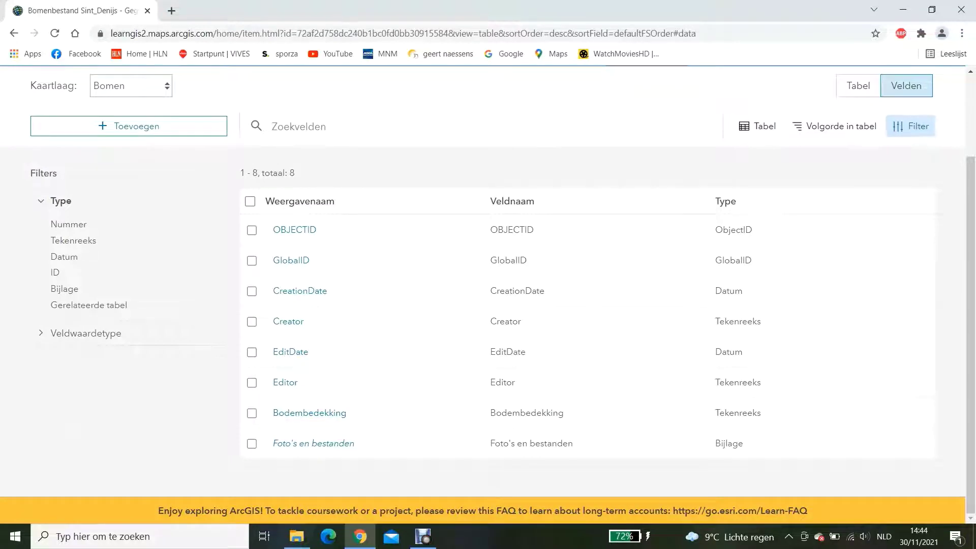
# Add a field to the Bomen layer with Textuurbeoordeling as both field name and display name
pyautogui.scroll(2, 309, 413)
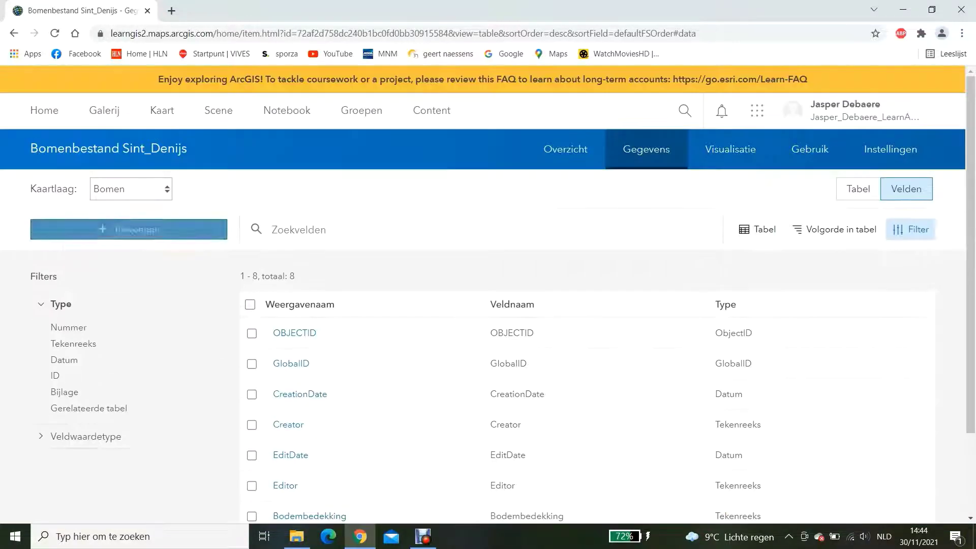
pyautogui.click(128, 230)
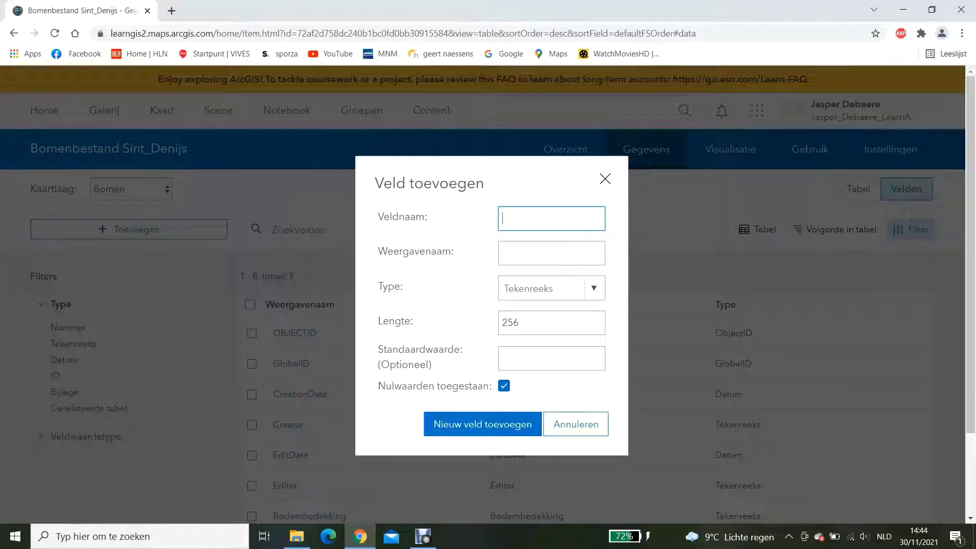
pyautogui.write('Textuurbeoordeling')
pyautogui.press('Tab')
pyautogui.write('Textuu')
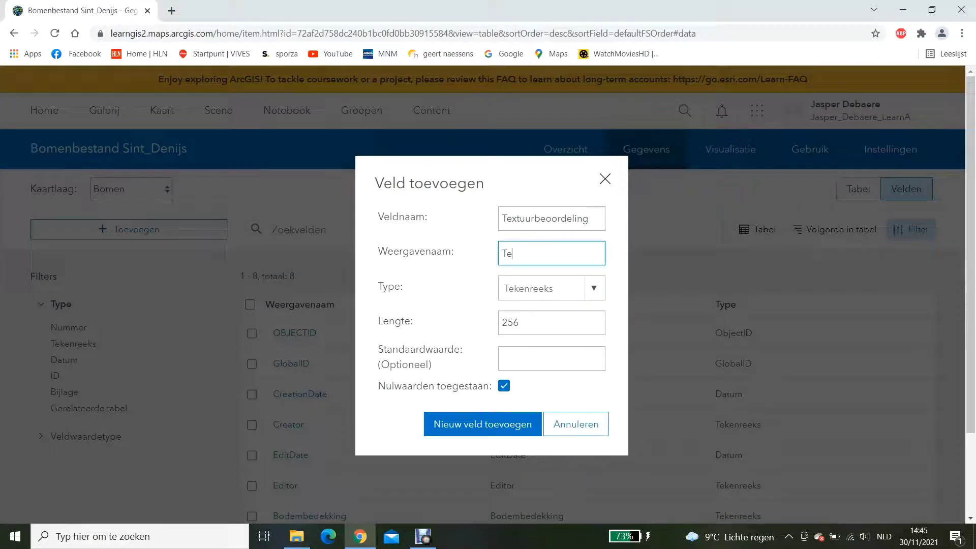
pyautogui.write('rbeoordeling')
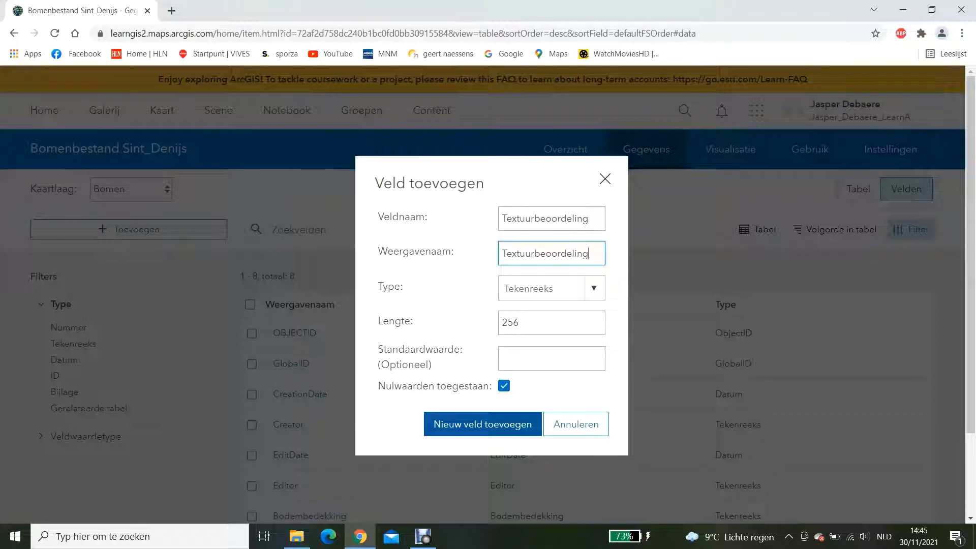
pyautogui.click(483, 424)
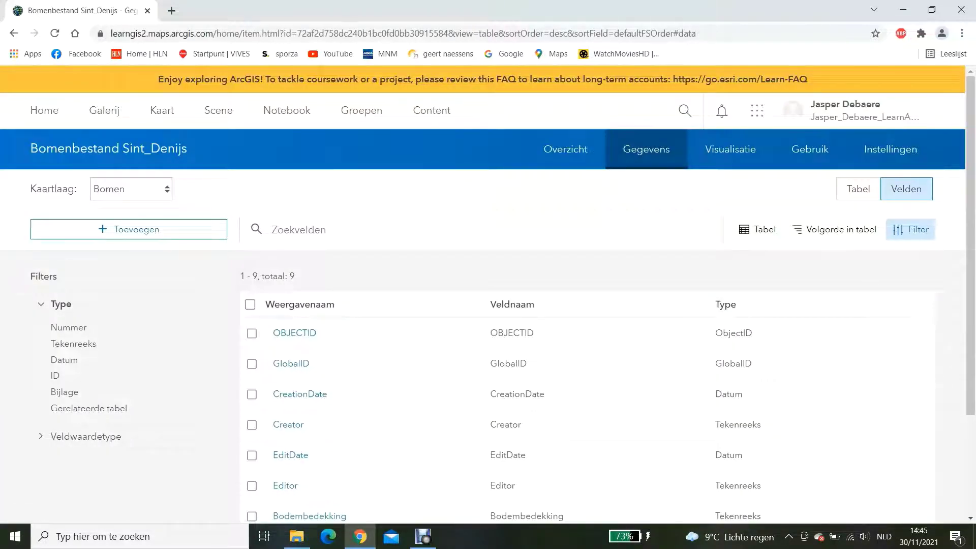
# Add a field to the Bomen layer with Waterhuishouding as both field name and display name
pyautogui.click(128, 229)
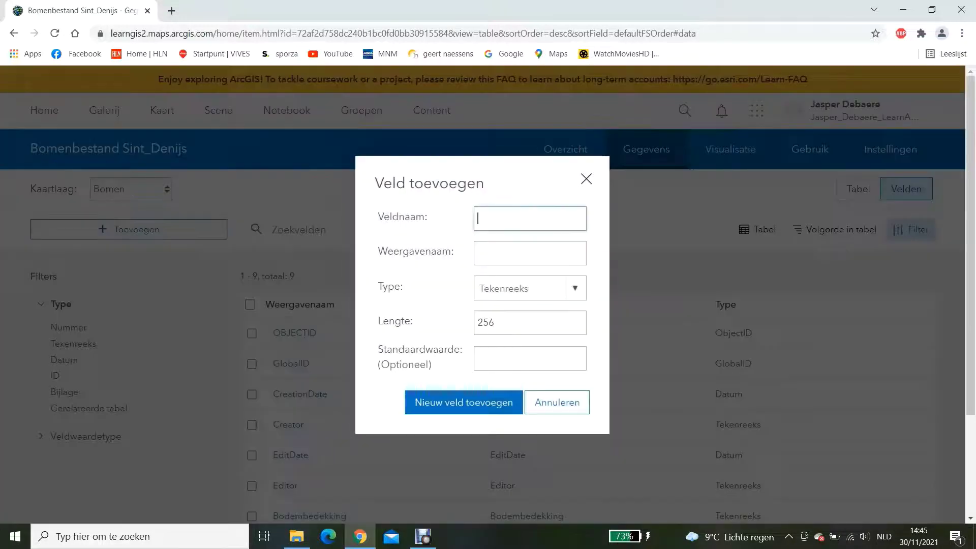
pyautogui.write('W')
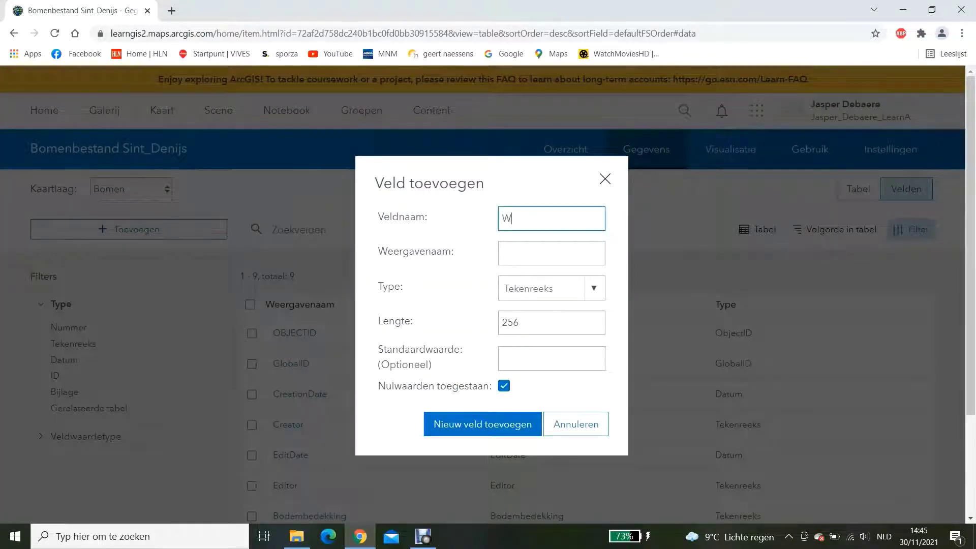
pyautogui.write('aterhuishouding')
pyautogui.click(551, 252)
pyautogui.write('Wa')
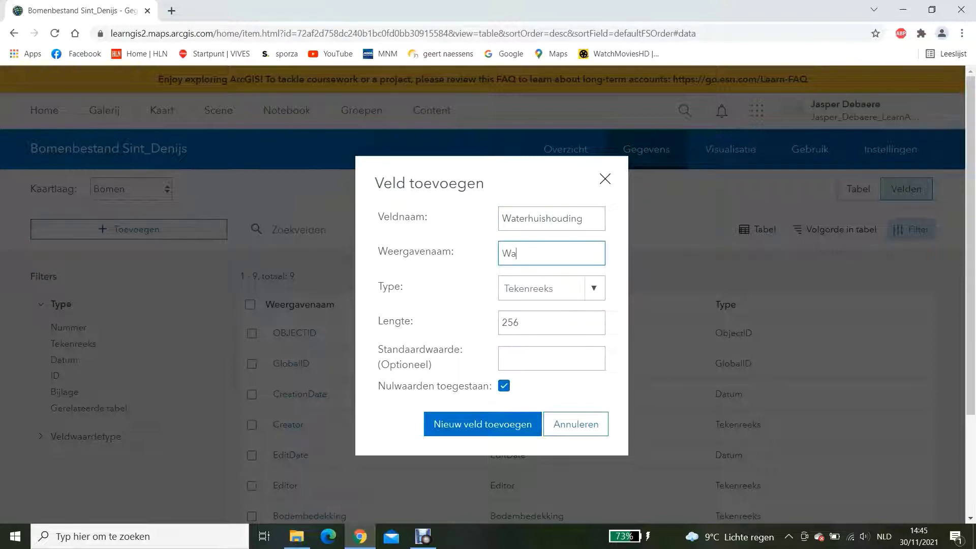
pyautogui.write('terhuishouding')
pyautogui.click(481, 424)
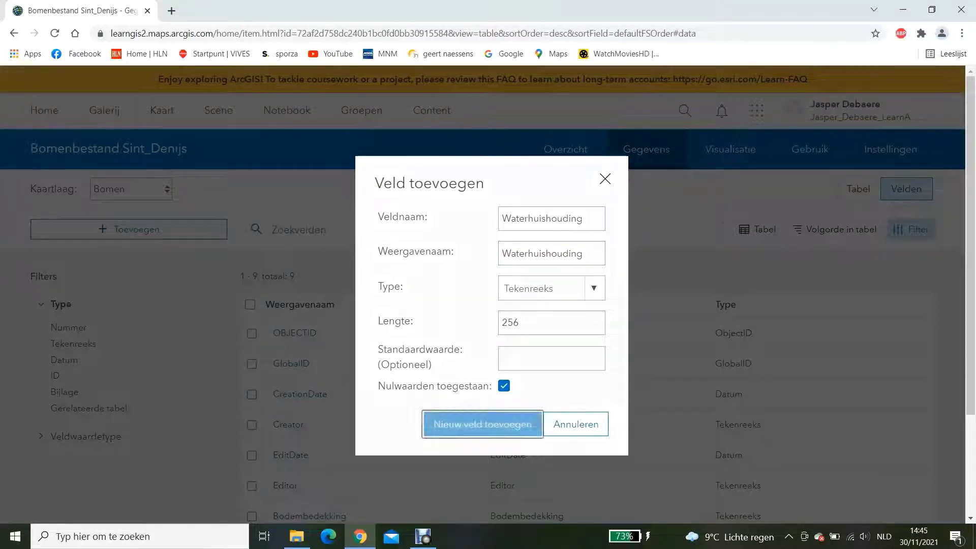
pyautogui.scroll(-2, 487, 295)
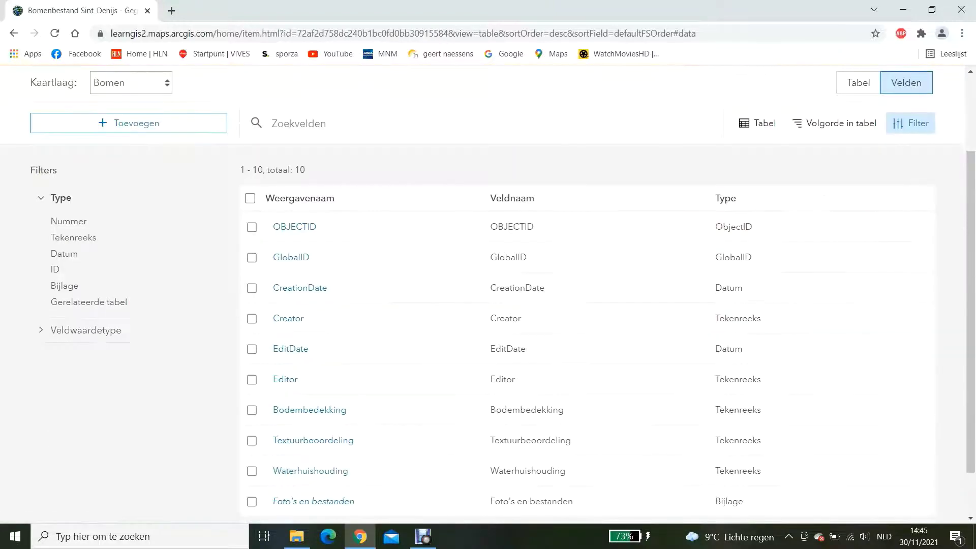
pyautogui.scroll(2, 488, 294)
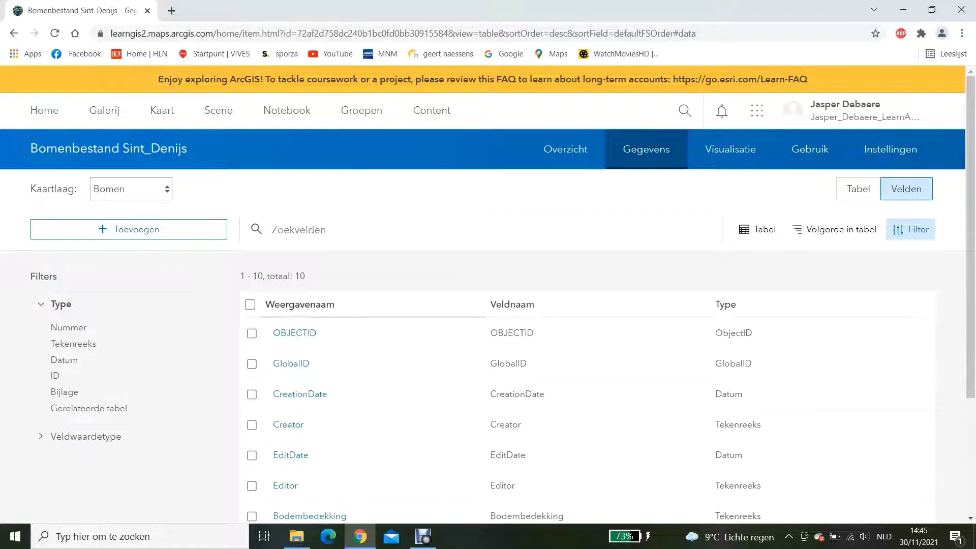
# Switch to the Straten layer and add a field with Wandelpad as both field name and display name
pyautogui.click(131, 189)
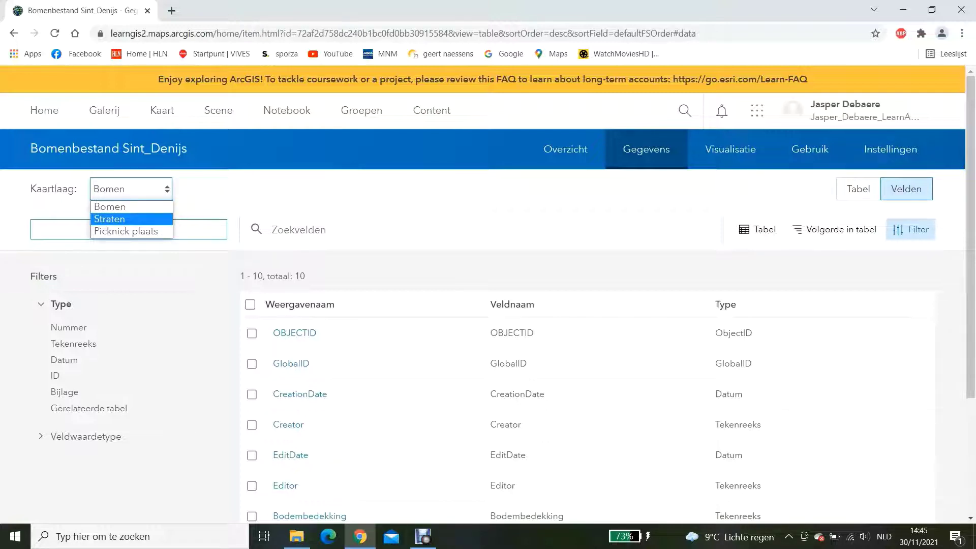
pyautogui.press('Return')
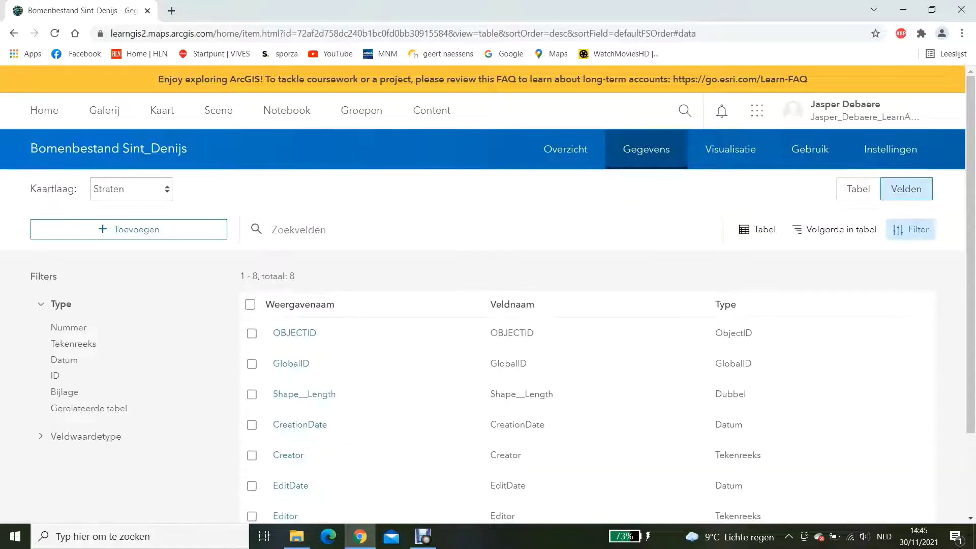
pyautogui.scroll(-2, 488, 294)
pyautogui.scroll(2, 488, 295)
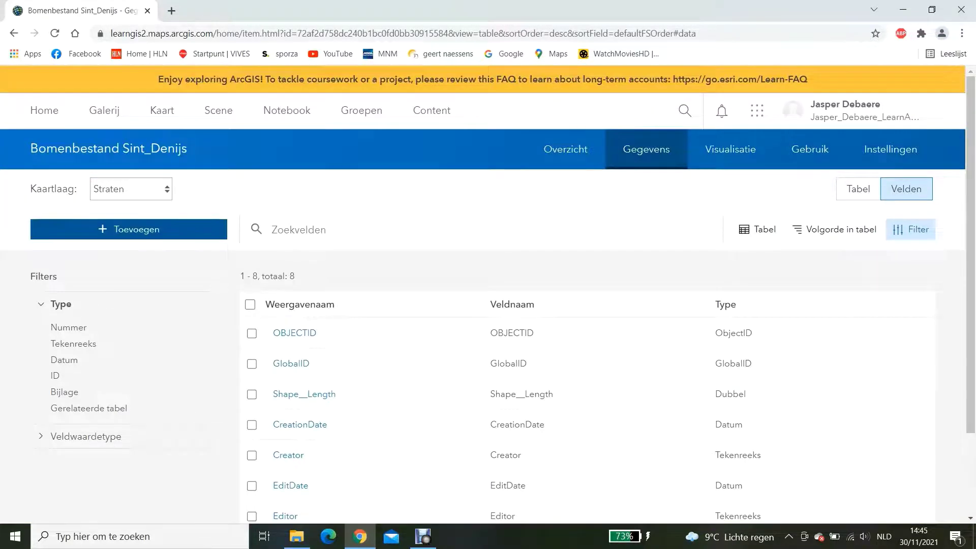
pyautogui.click(129, 229)
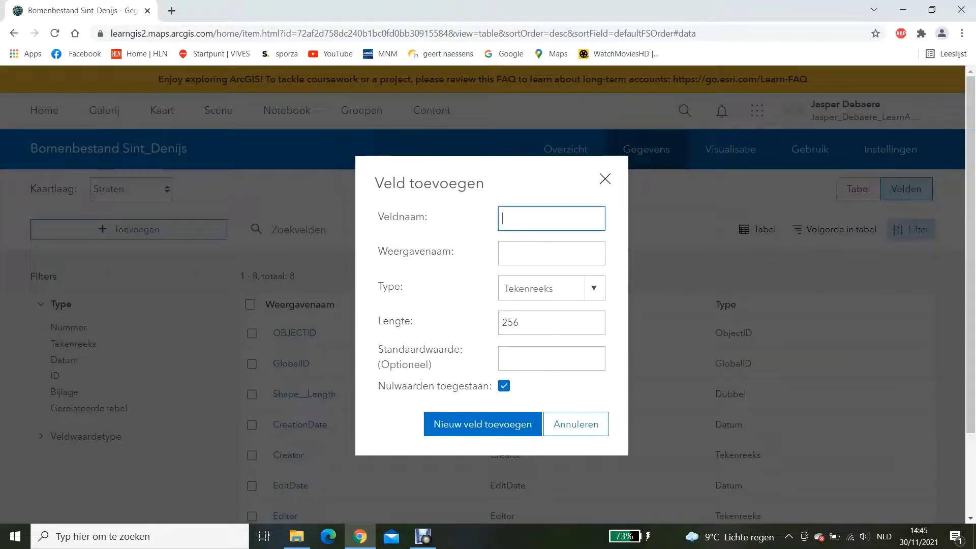
pyautogui.write('Wandelpad')
pyautogui.click(503, 253)
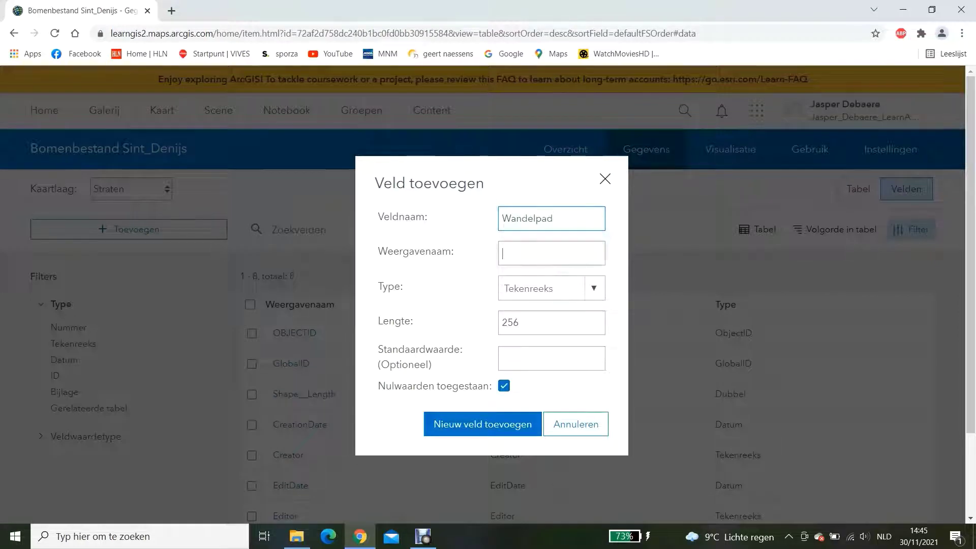
pyautogui.write('Wandelpad')
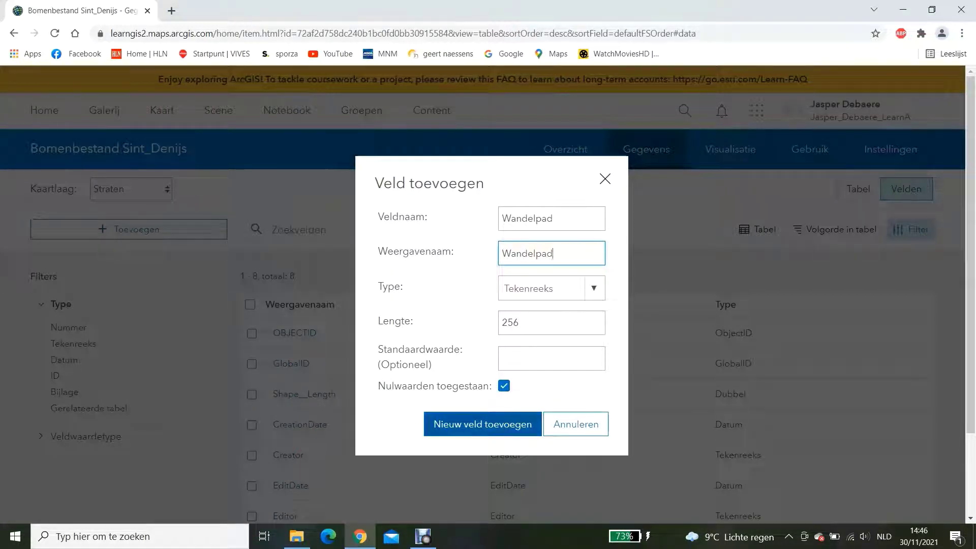
pyautogui.click(483, 424)
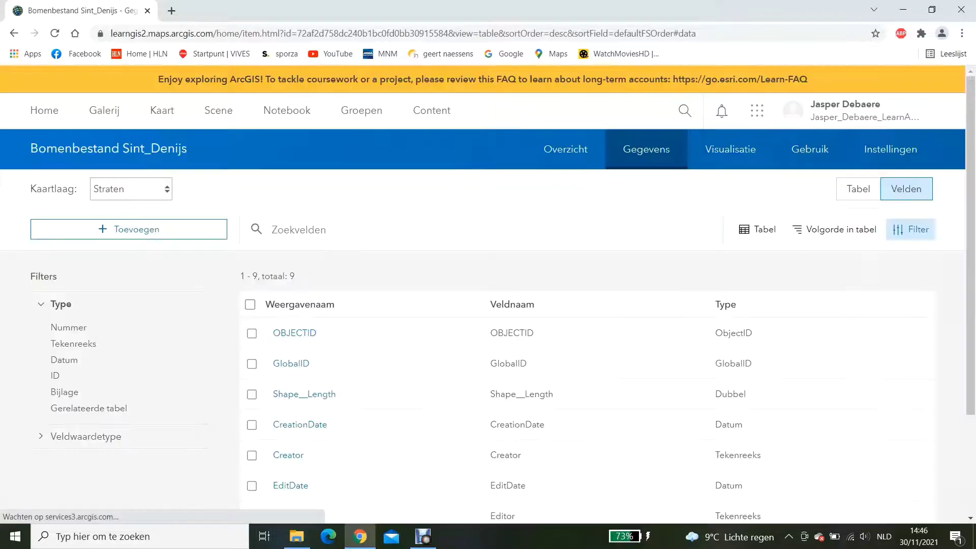
# Add a field to the Straten layer with Autoweg as both field name and display name
pyautogui.click(128, 229)
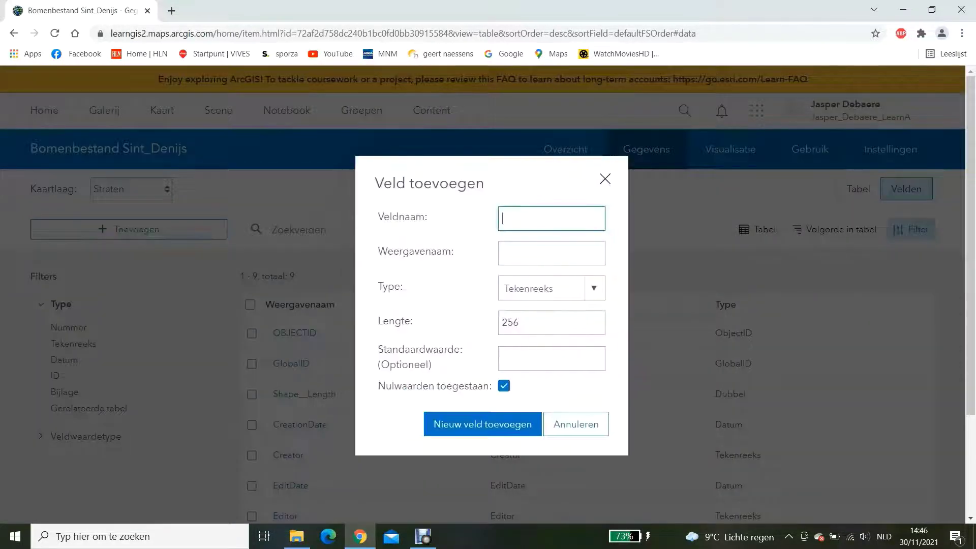
pyautogui.write('Autoweg')
pyautogui.click(502, 253)
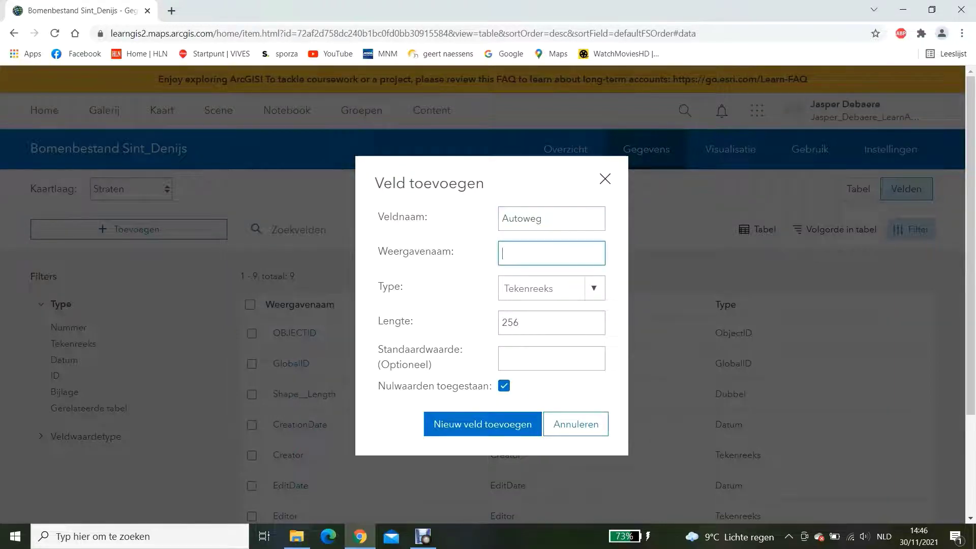
pyautogui.write('Autoweg')
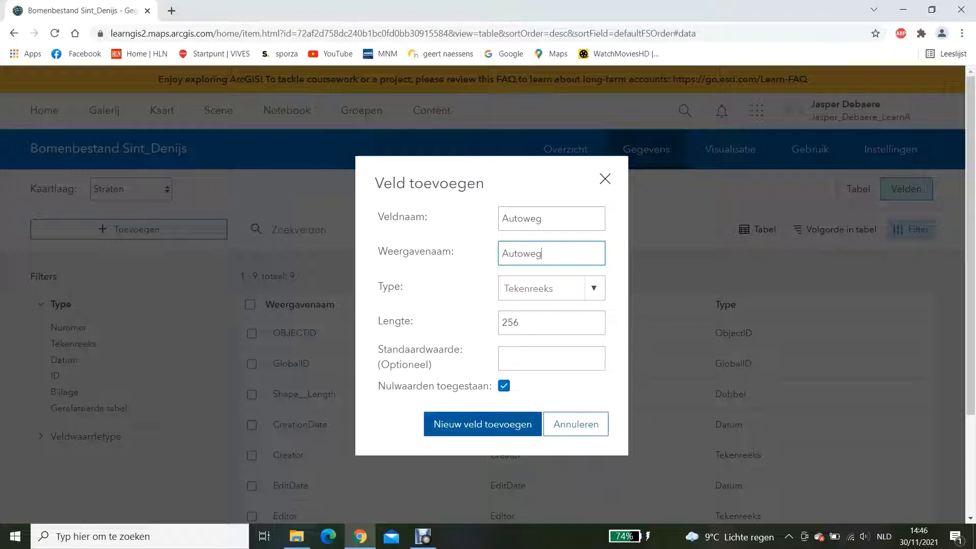
pyautogui.click(482, 424)
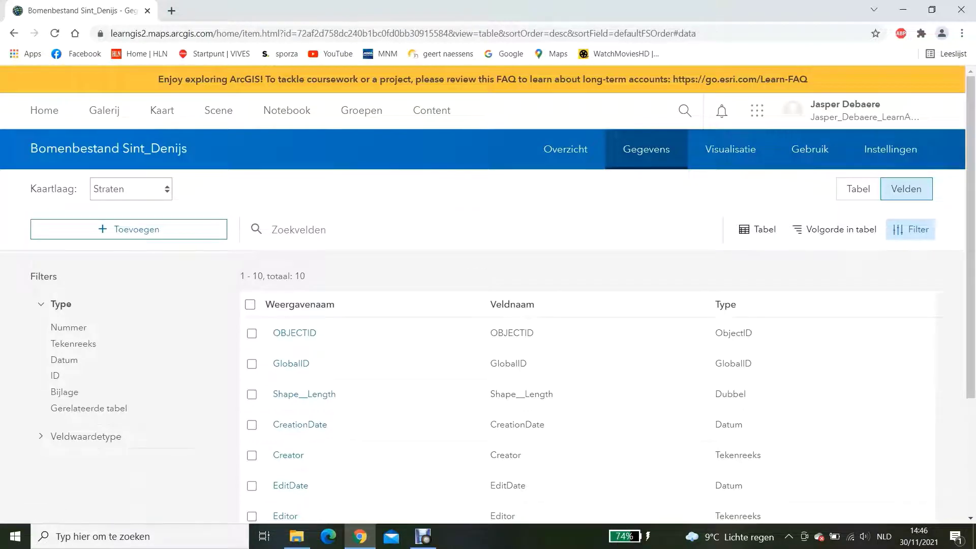
# Switch to the Bomen layer and start creating a list of values for its Bodembedekking field
pyautogui.click(116, 189)
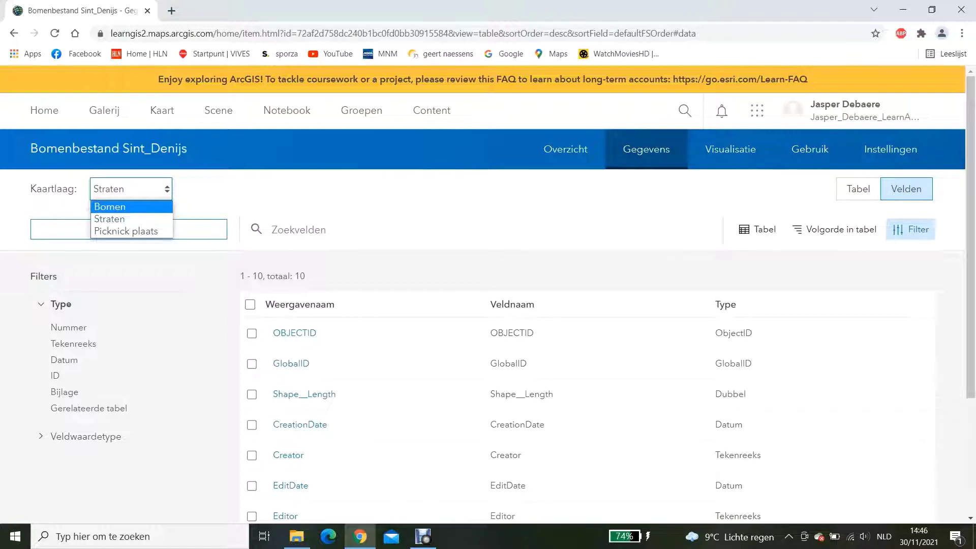
pyautogui.press('Return')
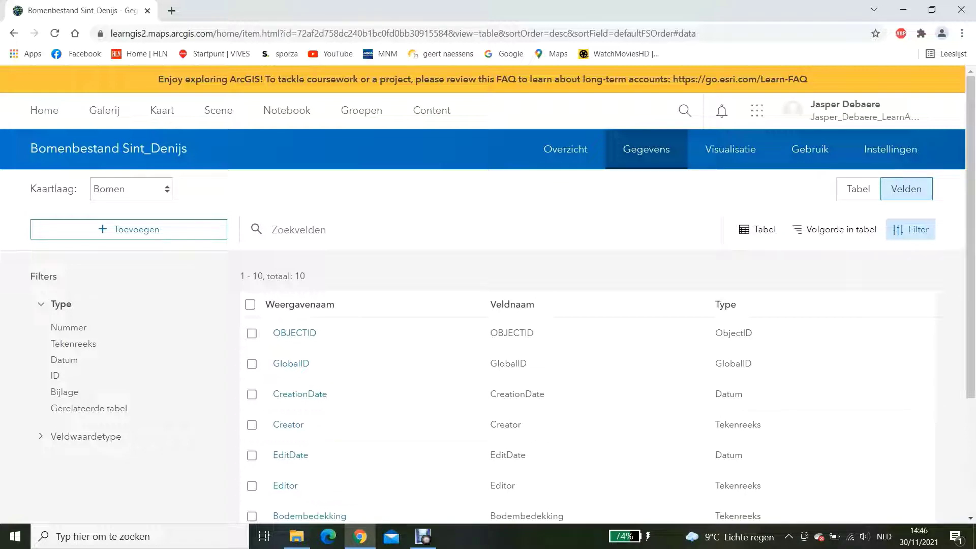
pyautogui.scroll(-3, 488, 305)
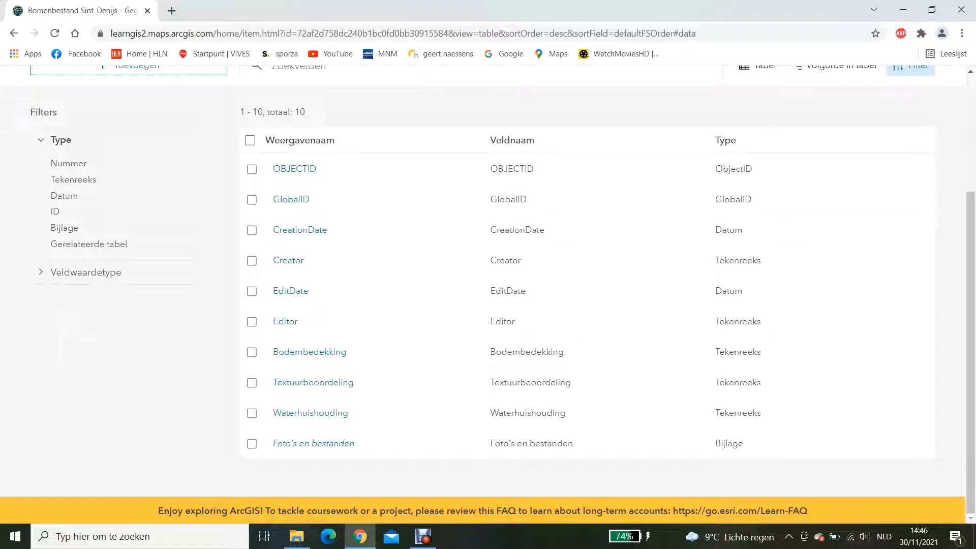
pyautogui.click(309, 352)
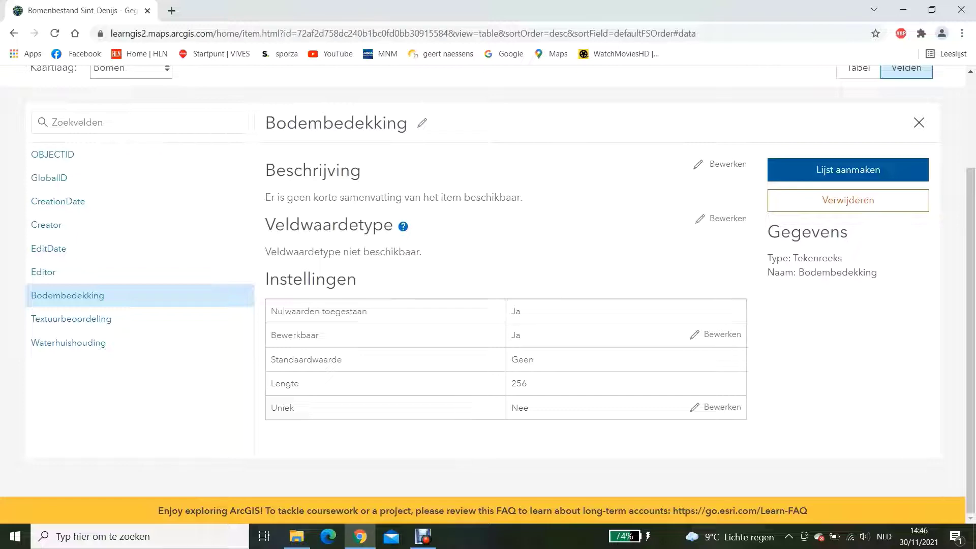
pyautogui.click(848, 169)
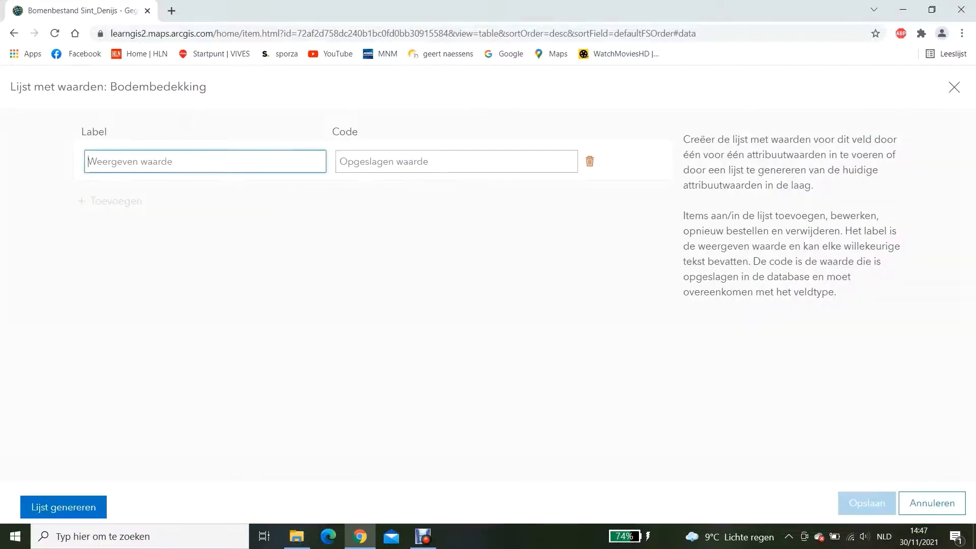
# Enter Blote aarde as both label and code of the first value in the Bodembedekking list
pyautogui.press('Down')
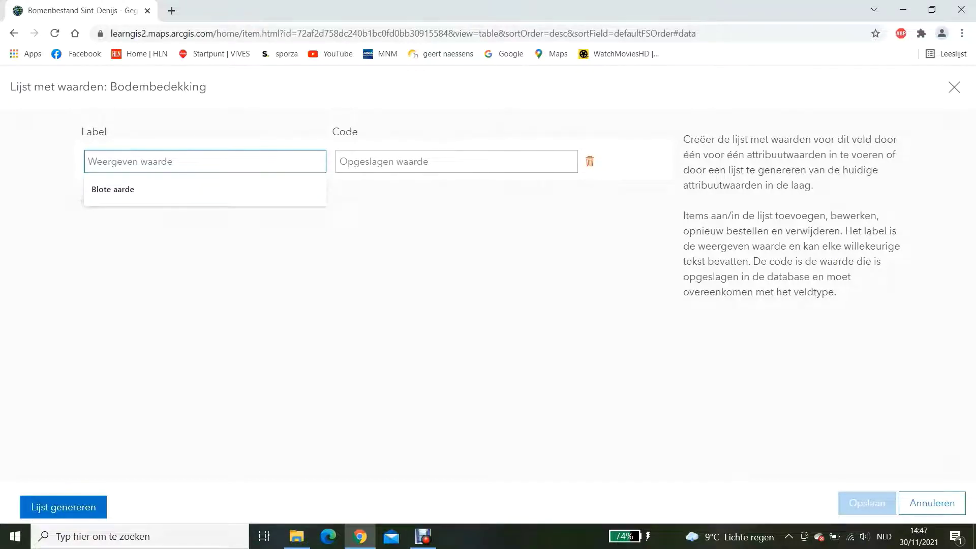
pyautogui.write('Blote a')
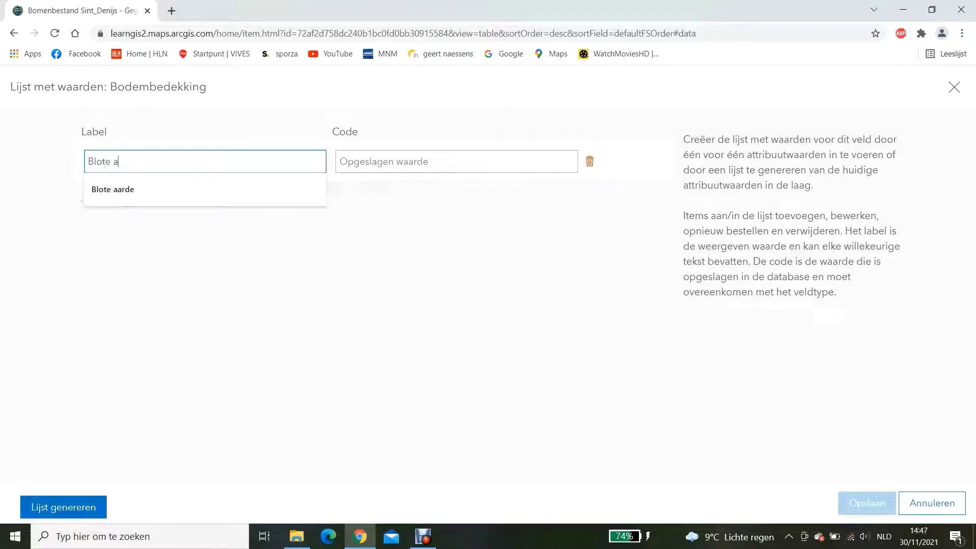
pyautogui.write('arde')
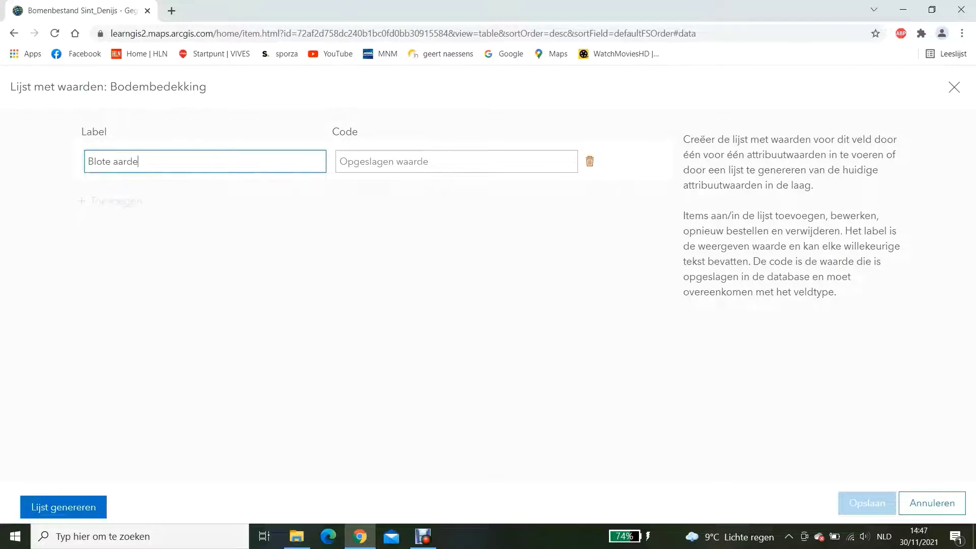
pyautogui.press('Tab')
pyautogui.press('Down')
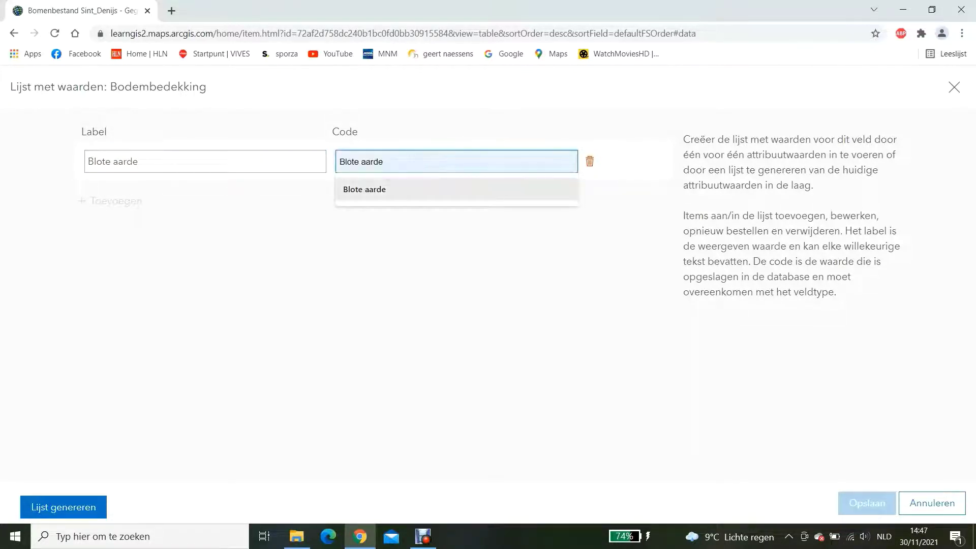
pyautogui.press('Return')
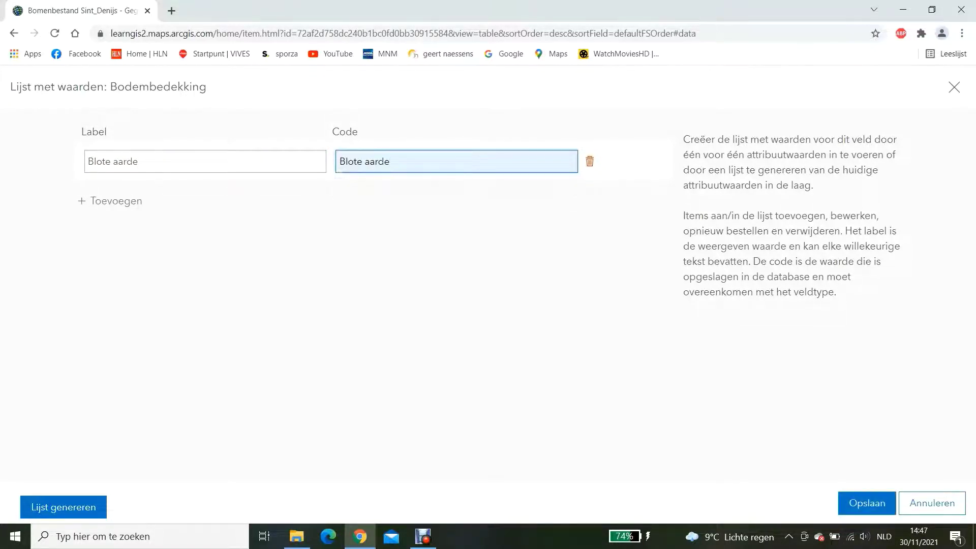
# Add a second value to the Bodembedekking list with Bodembedekker as both label and code
pyautogui.click(110, 201)
pyautogui.click(110, 203)
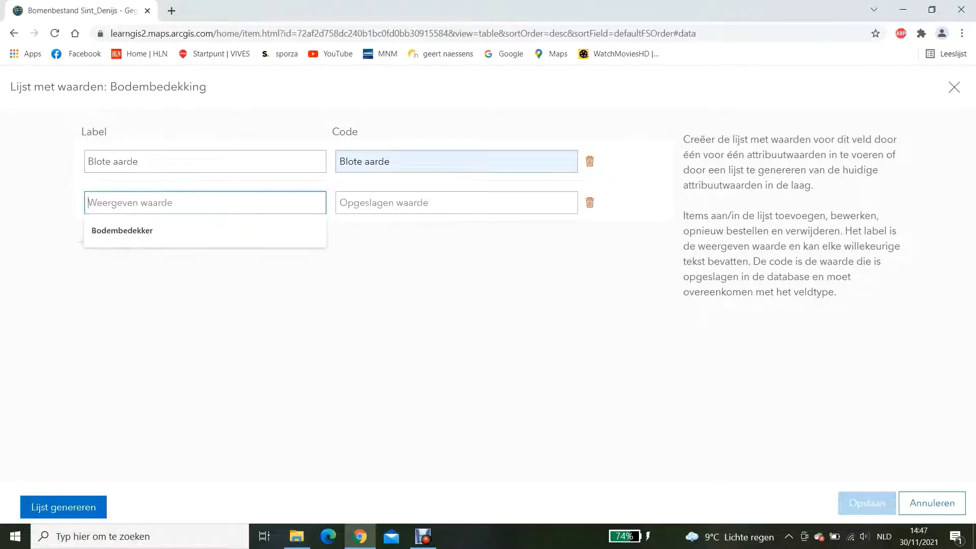
pyautogui.press('Down')
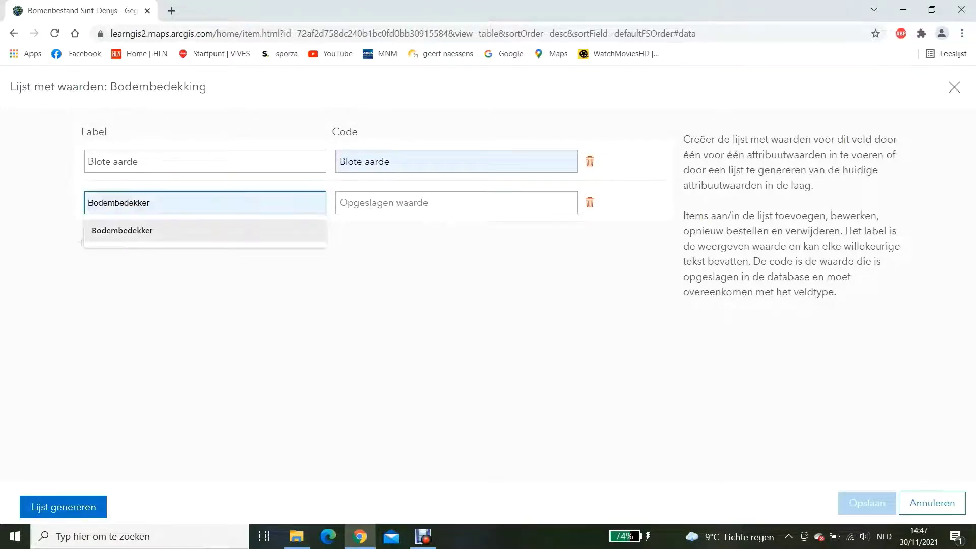
pyautogui.press('Return')
pyautogui.press('Tab')
pyautogui.press('Down')
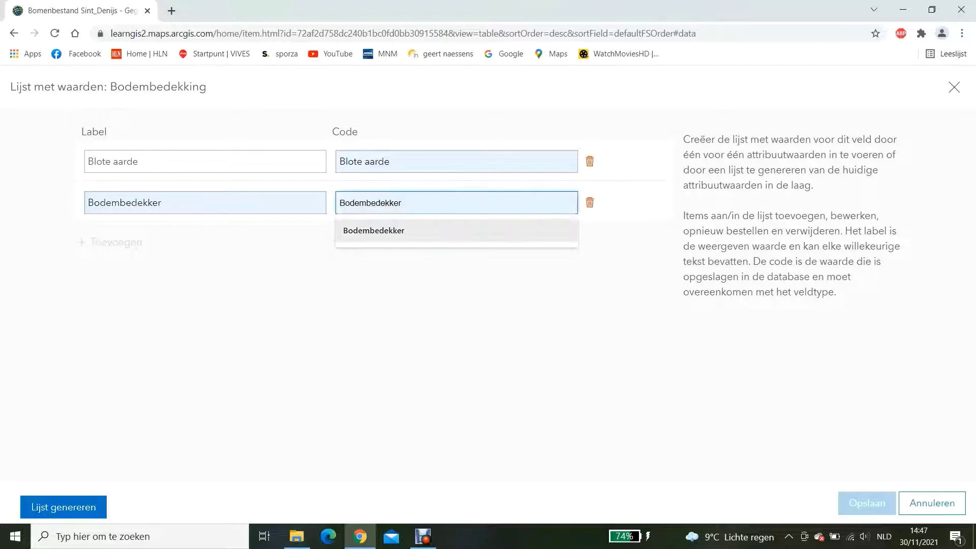
pyautogui.press('Return')
# Add a third value to the Bodembedekking list with Vaste planten as both label and code
pyautogui.press('Tab')
pyautogui.press('Return')
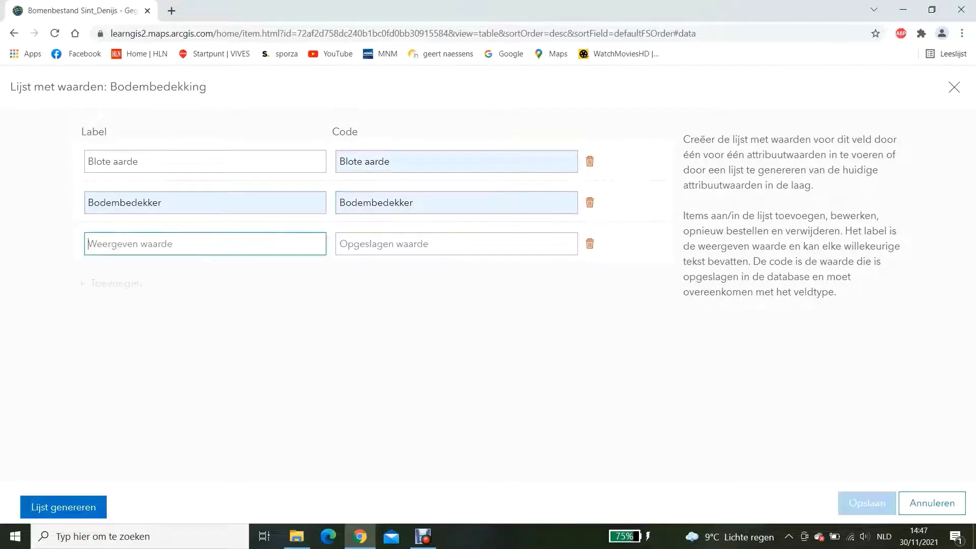
pyautogui.press('Down')
pyautogui.press('Down')
pyautogui.press('Return')
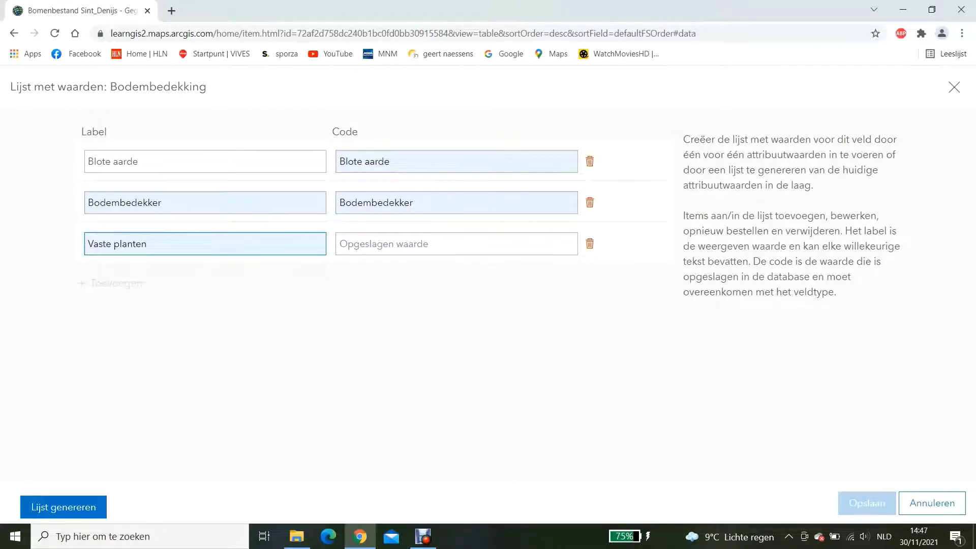
pyautogui.press('Tab')
pyautogui.press('Down')
pyautogui.press('Return')
# Add a fourth value to the Bodembedekking list with Gras as both label and code
pyautogui.press('Tab')
pyautogui.press('Return')
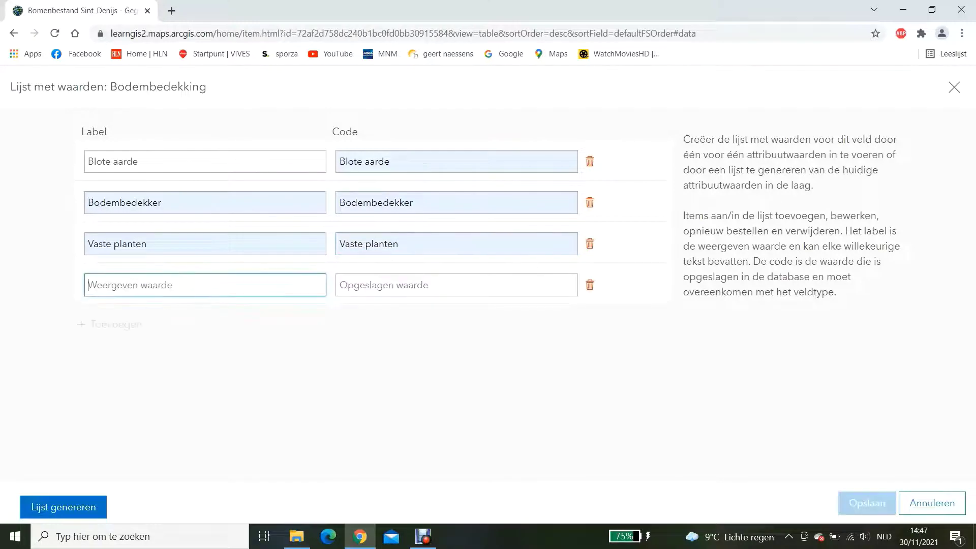
pyautogui.press('Down')
pyautogui.press('Down')
pyautogui.press('Return')
pyautogui.press('Tab')
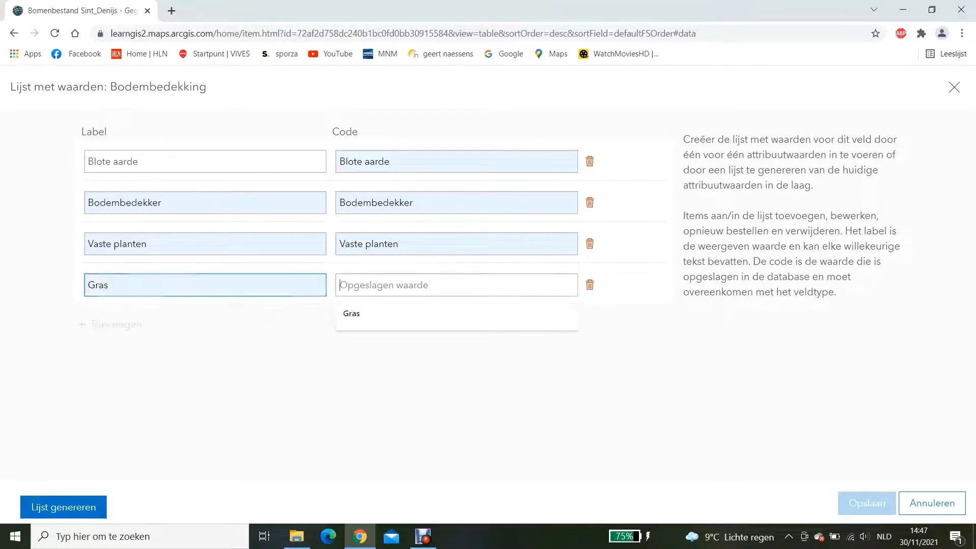
pyautogui.press('Down')
pyautogui.press('Return')
# Add a fifth value to the Bodembedekking list with Rooster as both label and code
pyautogui.press('Tab')
pyautogui.press('Return')
pyautogui.press('Down')
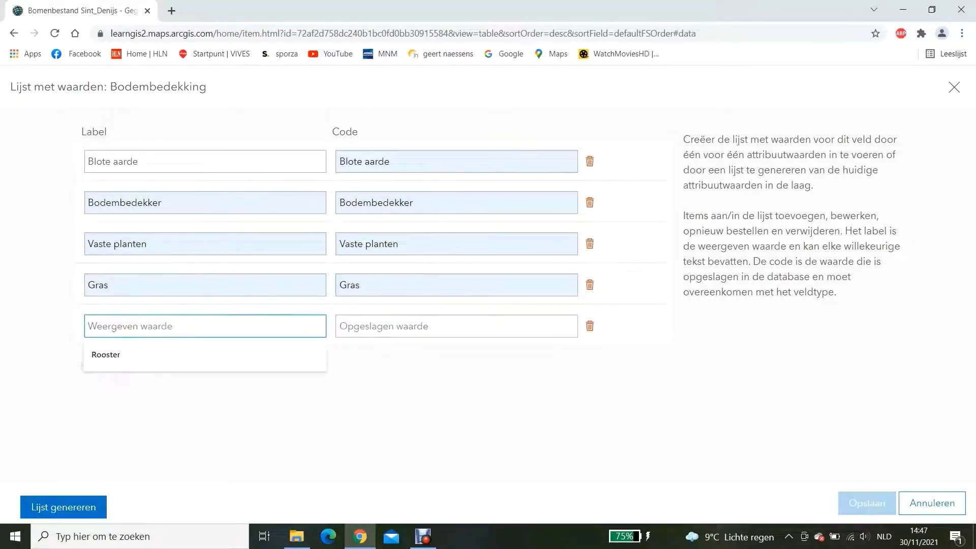
pyautogui.press('Down')
pyautogui.press('Return')
pyautogui.press('Tab')
pyautogui.press('Down')
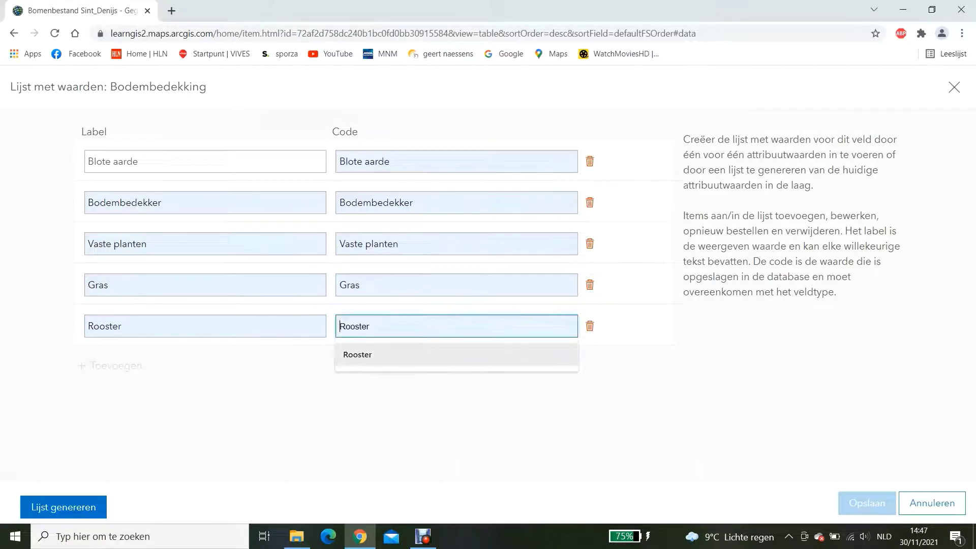
pyautogui.press('Return')
# Add Betegeling/verharding as label and code of a sixth value, save the Bodembedekking list and return to the field overview
pyautogui.press('Tab')
pyautogui.press('Return')
pyautogui.press('Down')
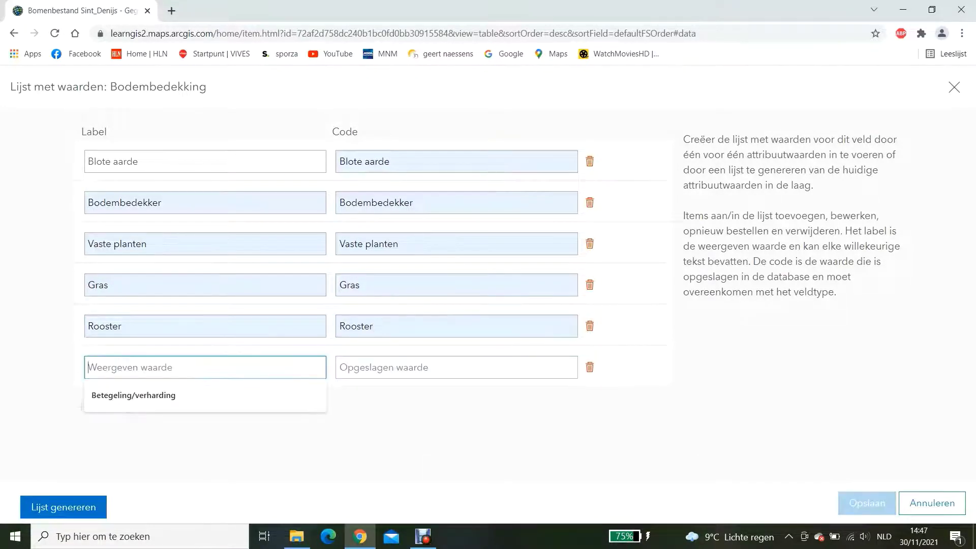
pyautogui.press('Down')
pyautogui.press('Return')
pyautogui.press('Tab')
pyautogui.press('Down')
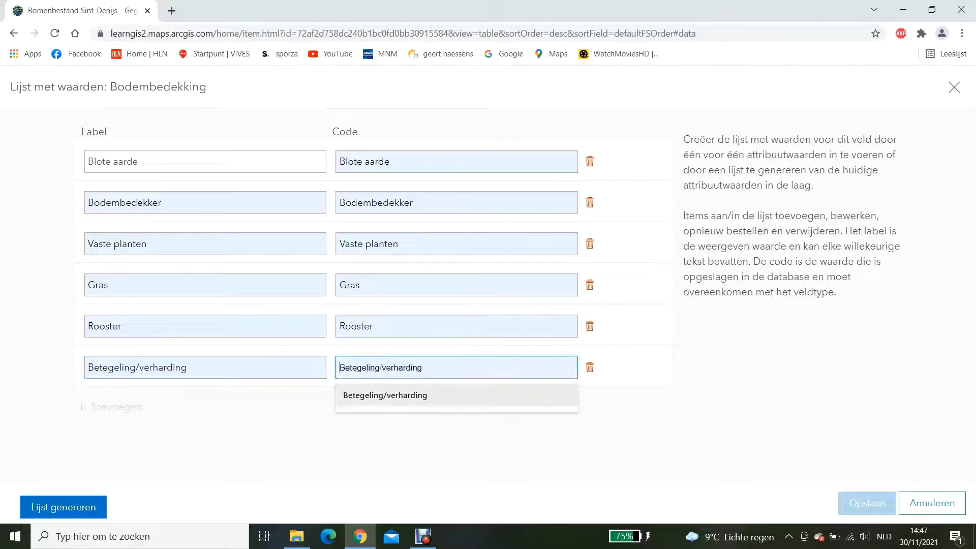
pyautogui.press('Return')
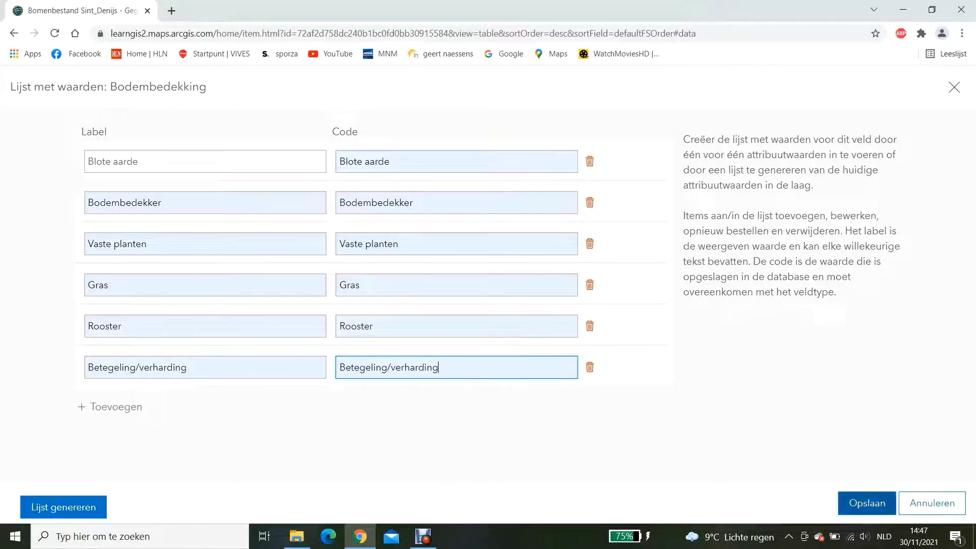
pyautogui.click(866, 503)
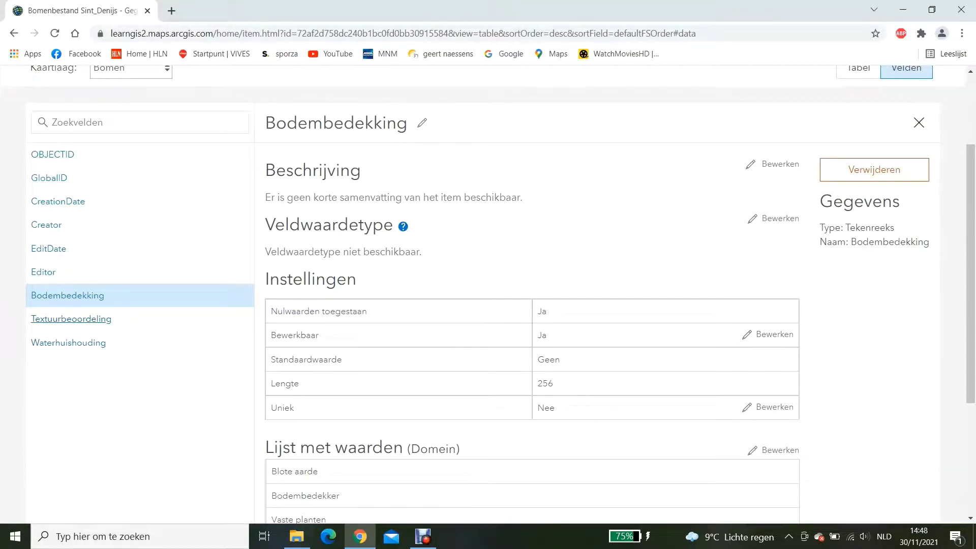
pyautogui.scroll(1, 71, 318)
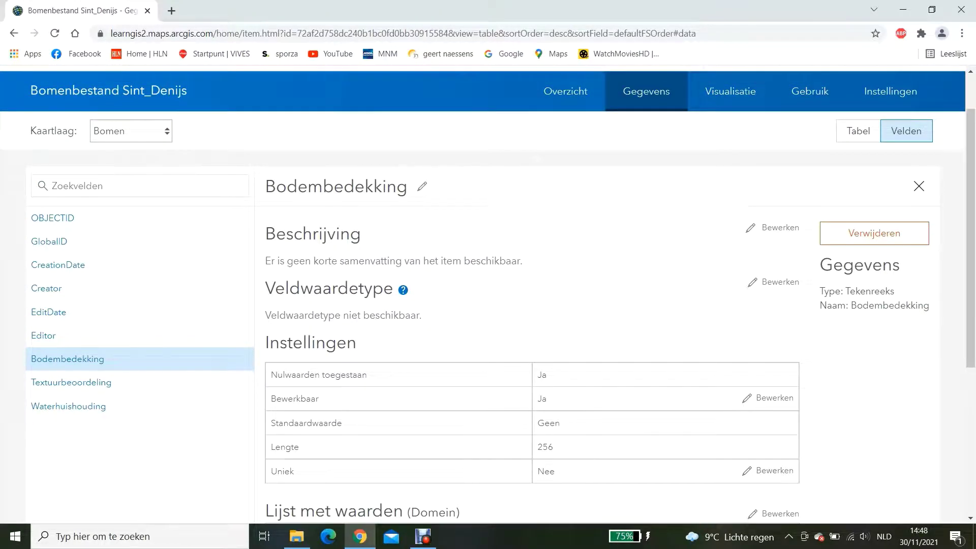
pyautogui.press('Escape')
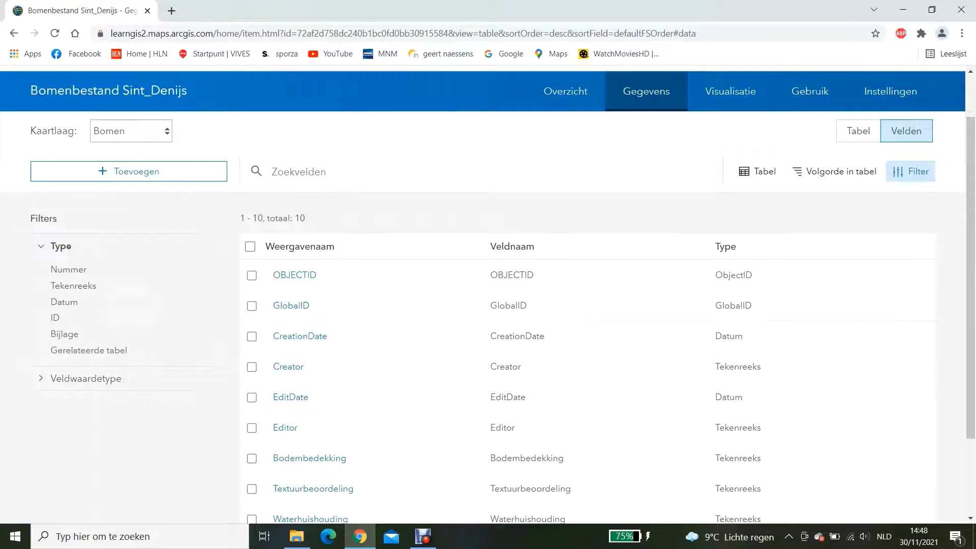
pyautogui.scroll(-3, 488, 305)
pyautogui.scroll(3, 487, 305)
pyautogui.scroll(-3, 488, 305)
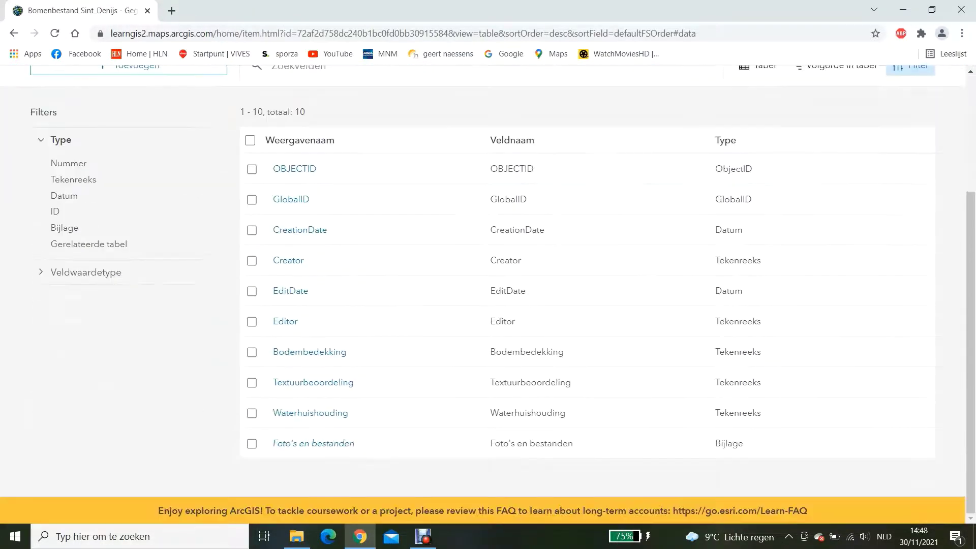
pyautogui.scroll(3, 488, 292)
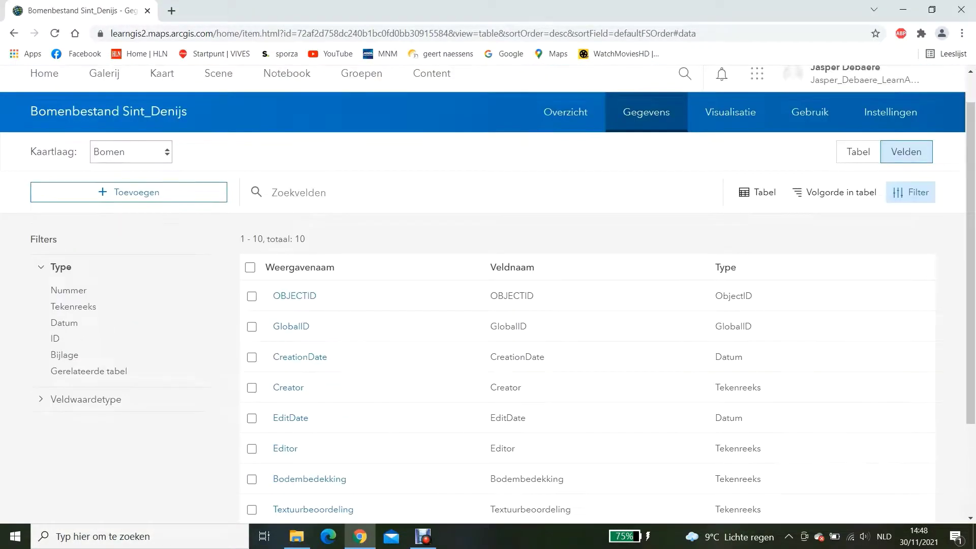
pyautogui.scroll(-3, 487, 305)
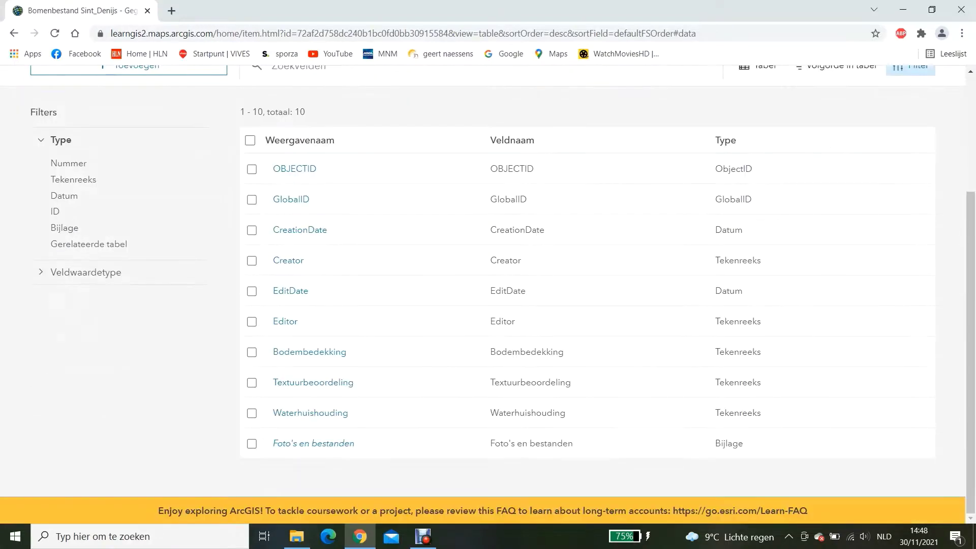
pyautogui.scroll(3, 488, 305)
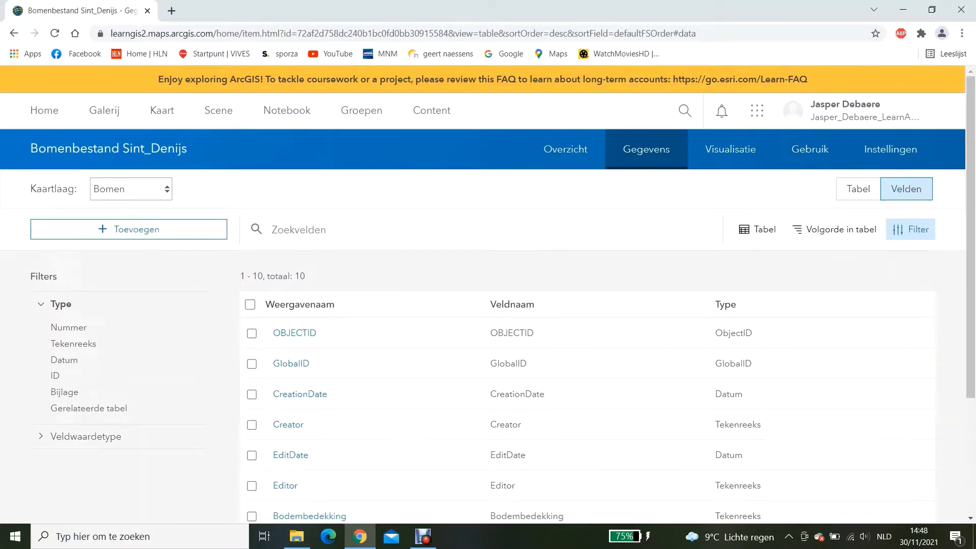